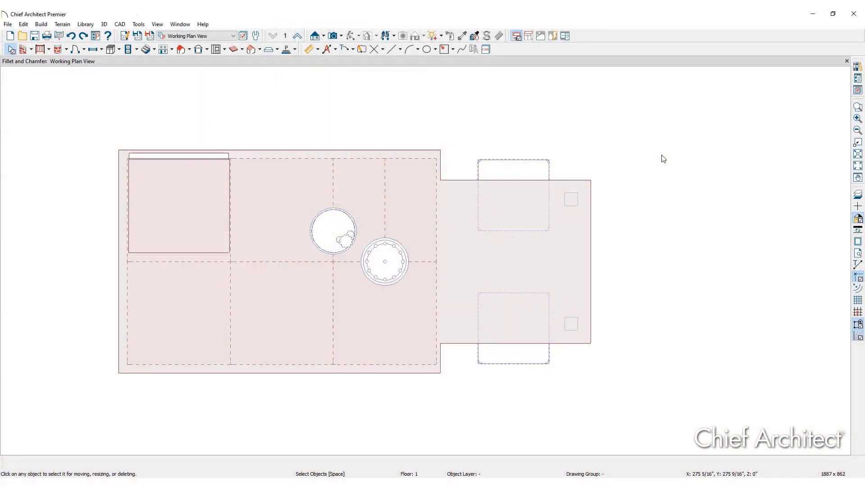
- Select the countertop, set a 2-inch fillet radius, and pick its right edge
{"action": "left_click", "coordinate": [579, 181]}
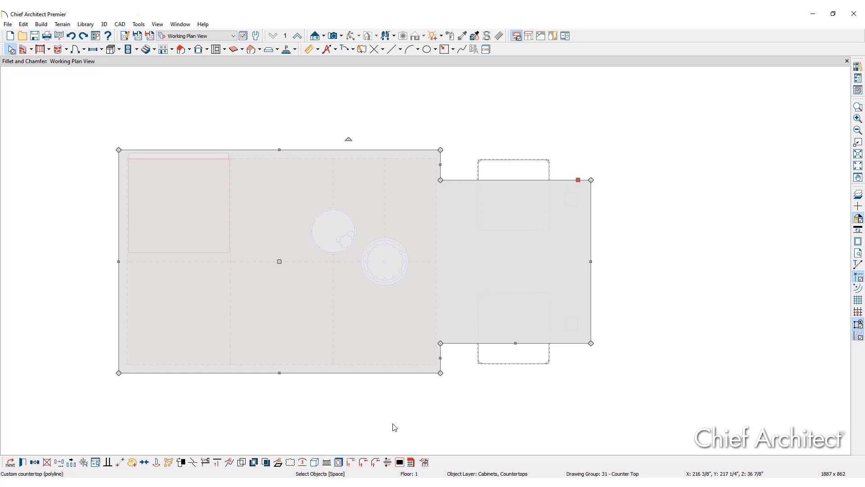
{"action": "left_click", "coordinate": [363, 462]}
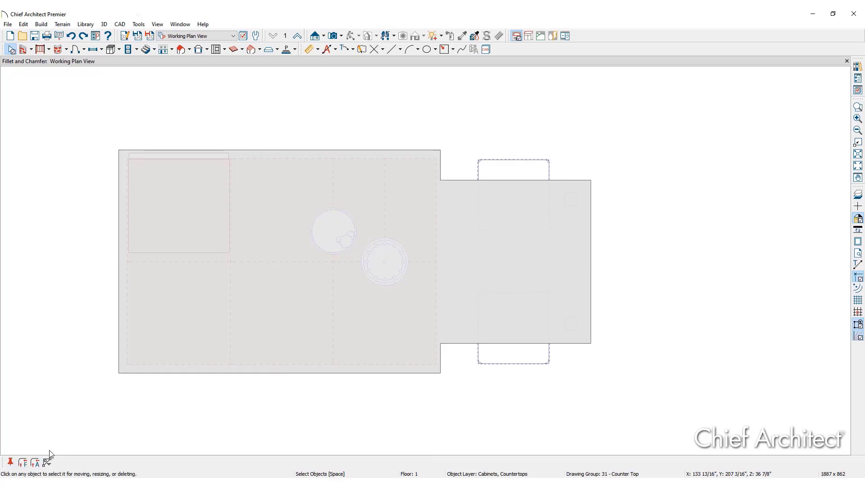
{"action": "left_click", "coordinate": [22, 462]}
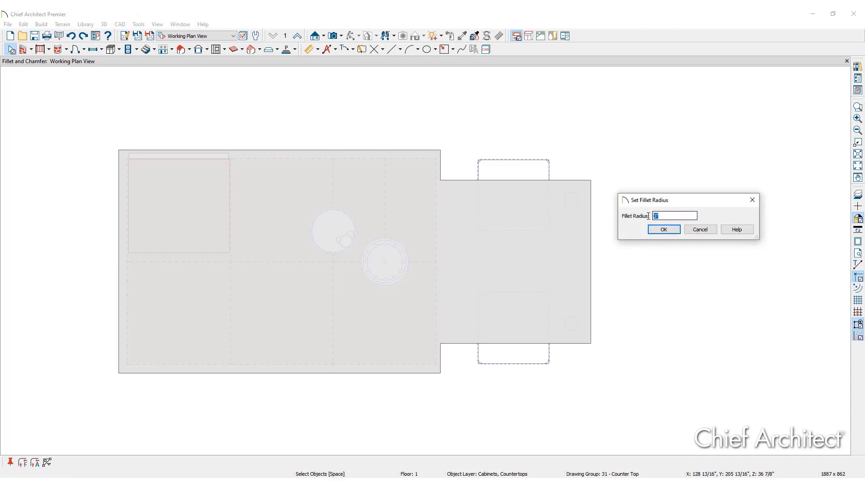
{"action": "type", "text": "2"}
{"action": "left_click", "coordinate": [666, 230]}
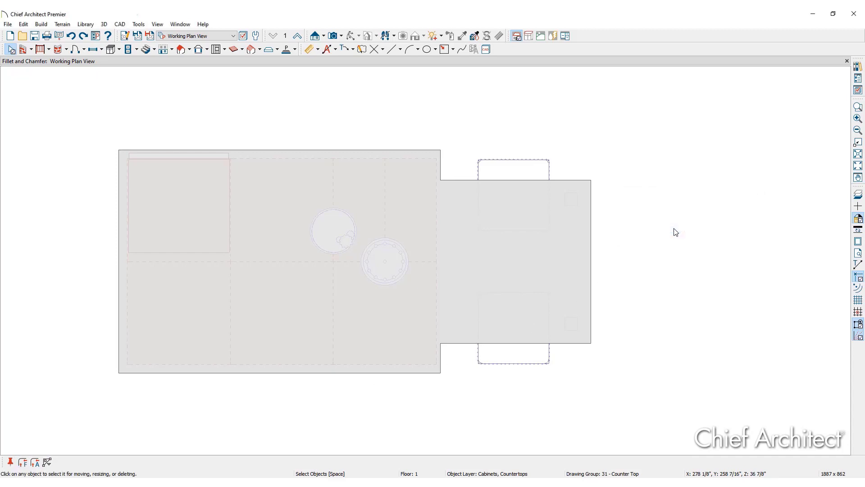
{"action": "left_click", "coordinate": [592, 238]}
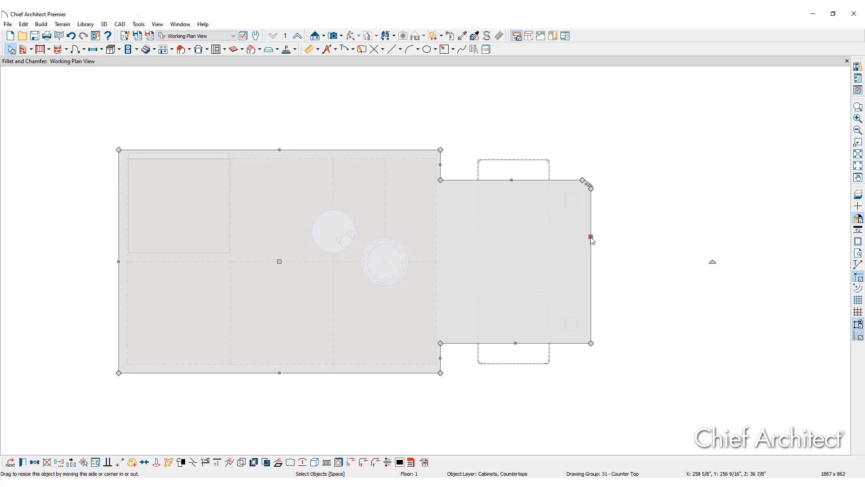
- Fillet the top-right corner, then reselect the countertop and fillet its bottom-right corner
{"action": "left_click", "coordinate": [592, 239]}
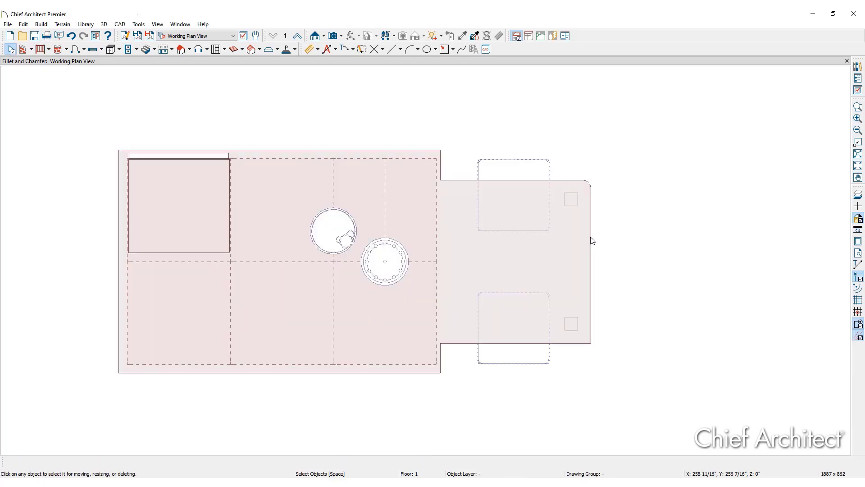
{"action": "left_click", "coordinate": [591, 298]}
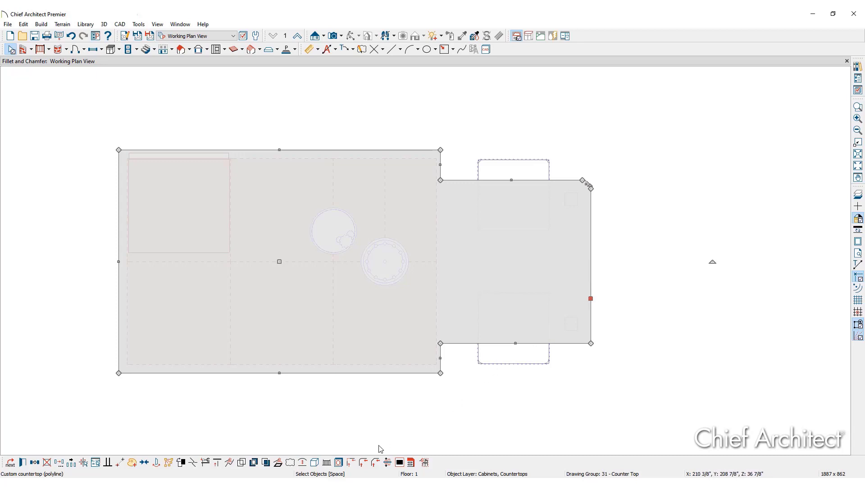
{"action": "left_click", "coordinate": [364, 463]}
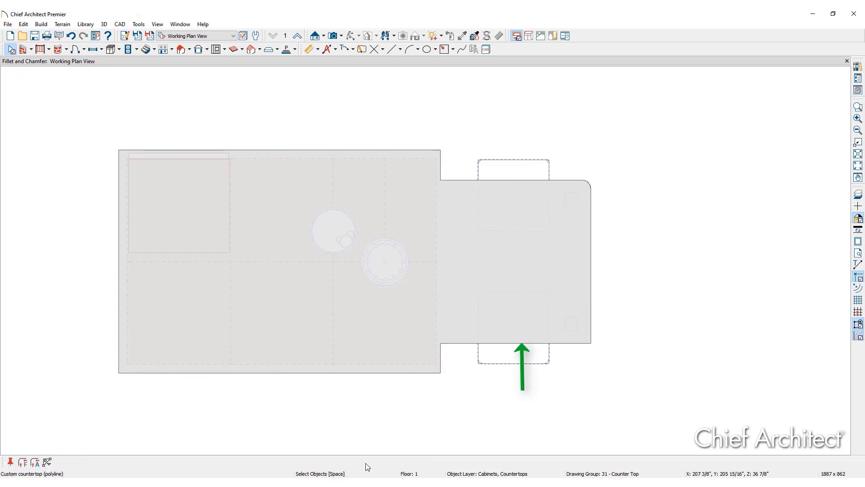
{"action": "left_click", "coordinate": [570, 344]}
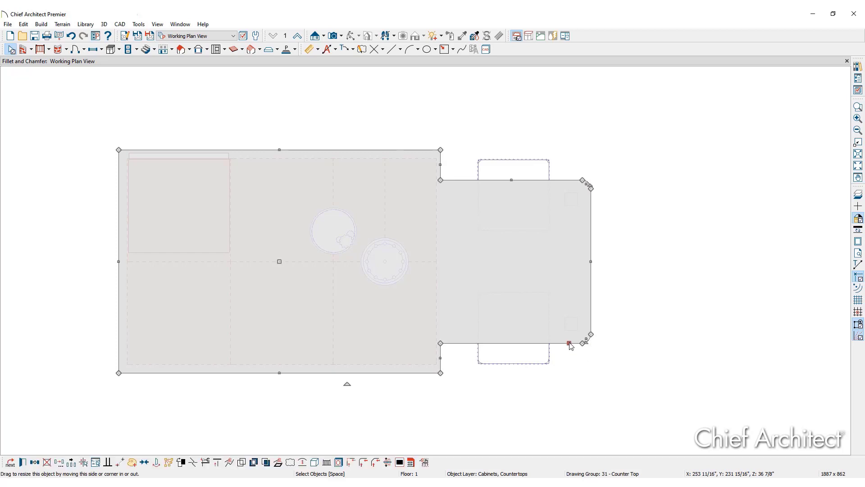
{"action": "left_click", "coordinate": [570, 347]}
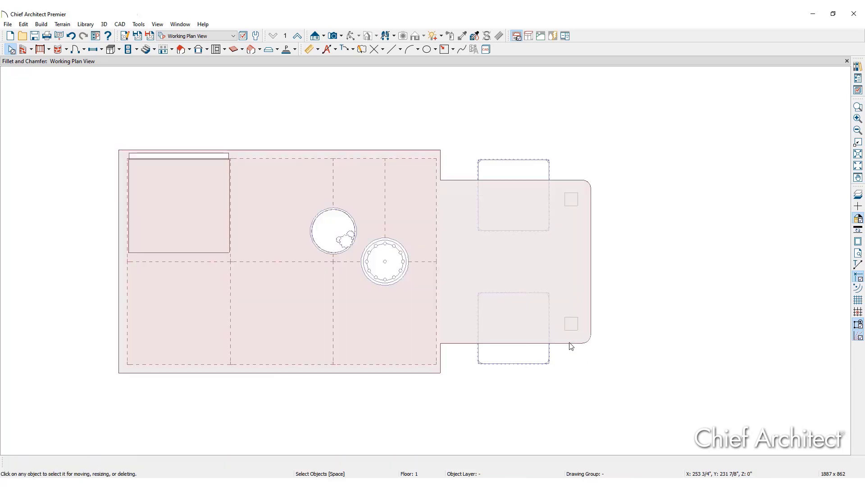
{"action": "left_click", "coordinate": [470, 345]}
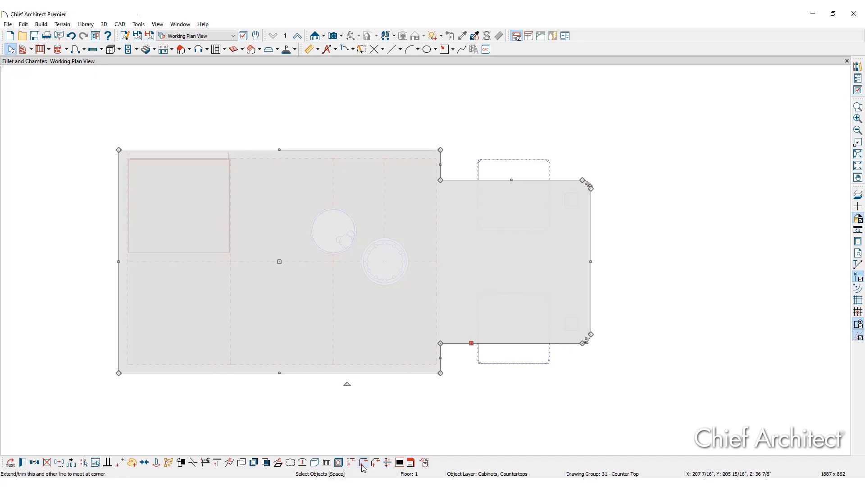
- In sticky fillet mode, round the bottom-left, top-left and inner notch corners
{"action": "key", "text": "Escape"}
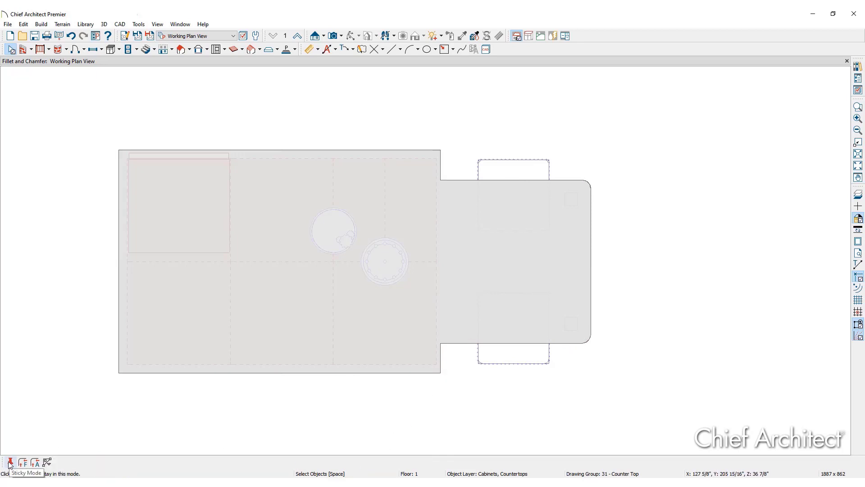
{"action": "left_click", "coordinate": [10, 463]}
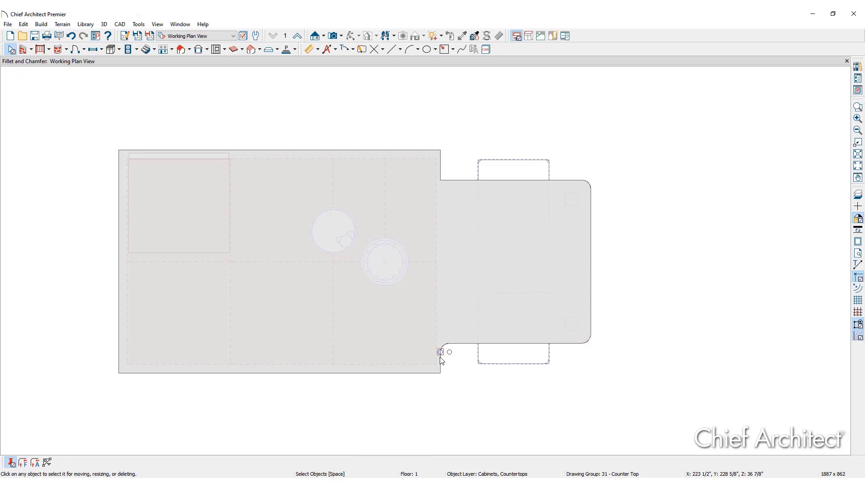
{"action": "left_click", "coordinate": [433, 369]}
{"action": "left_click", "coordinate": [118, 362]}
{"action": "left_click", "coordinate": [131, 154]}
{"action": "left_click", "coordinate": [435, 160]}
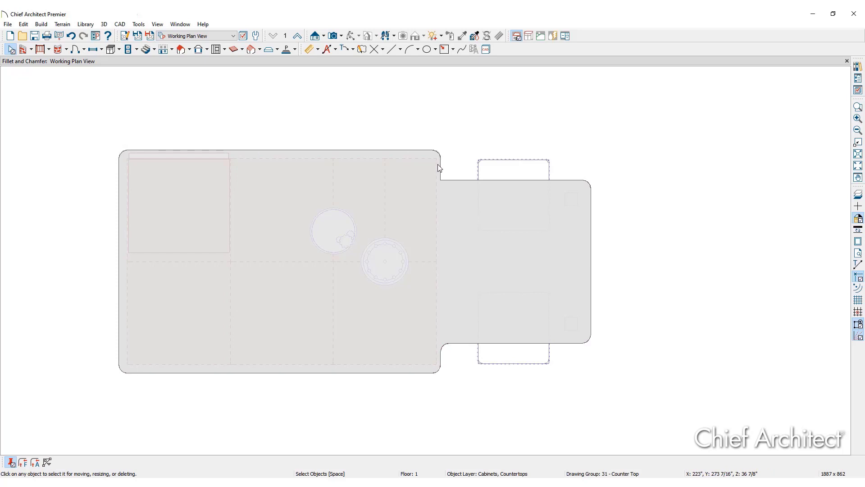
{"action": "left_click", "coordinate": [463, 180]}
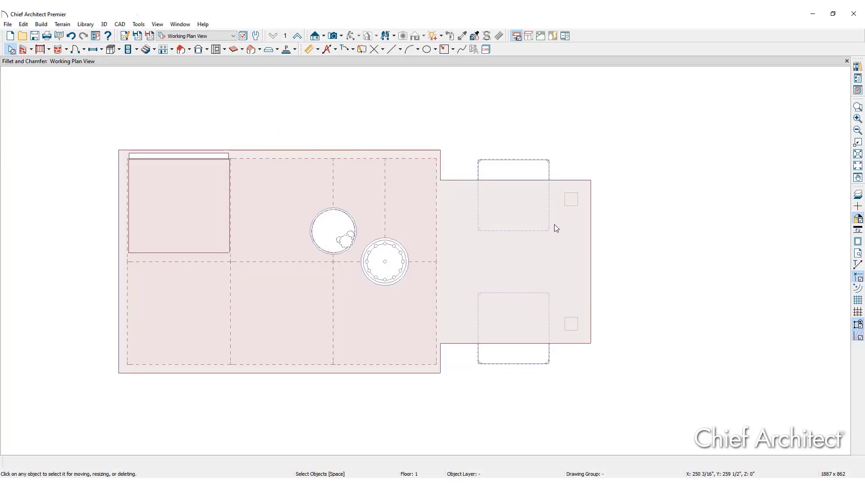
{"action": "left_click", "coordinate": [571, 180]}
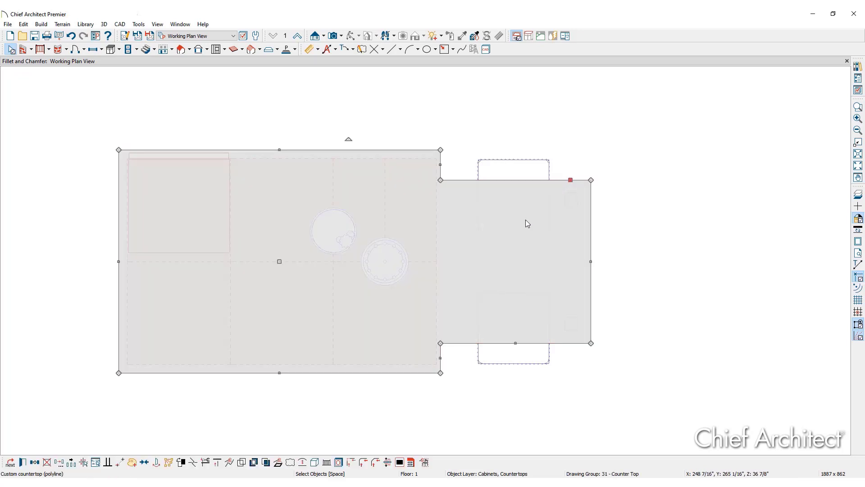
{"action": "key", "text": "Escape"}
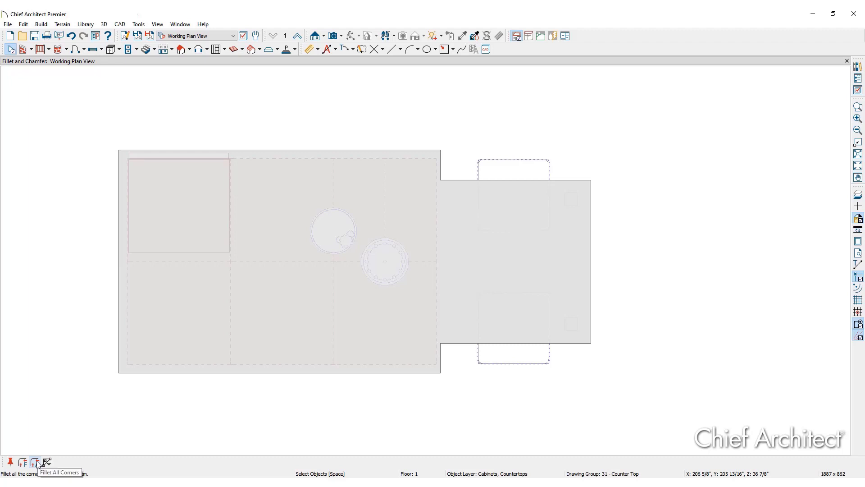
{"action": "left_click", "coordinate": [37, 464]}
{"action": "key", "text": "ctrl+z"}
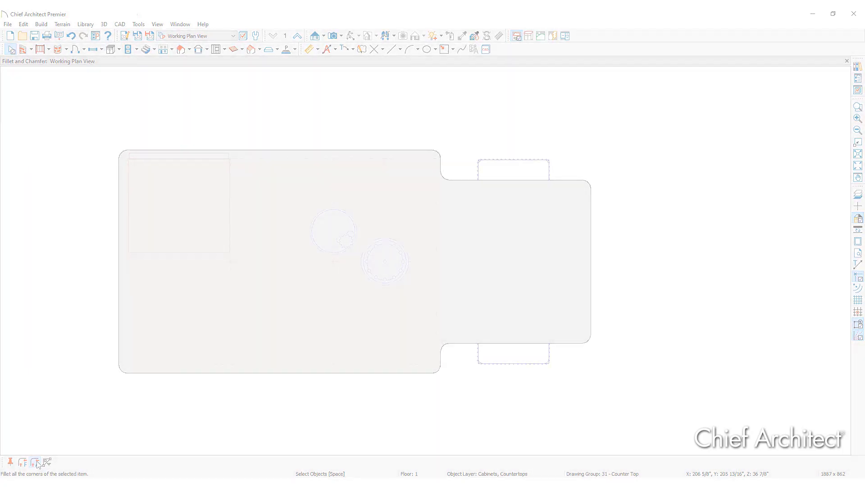
{"action": "left_click", "coordinate": [622, 247]}
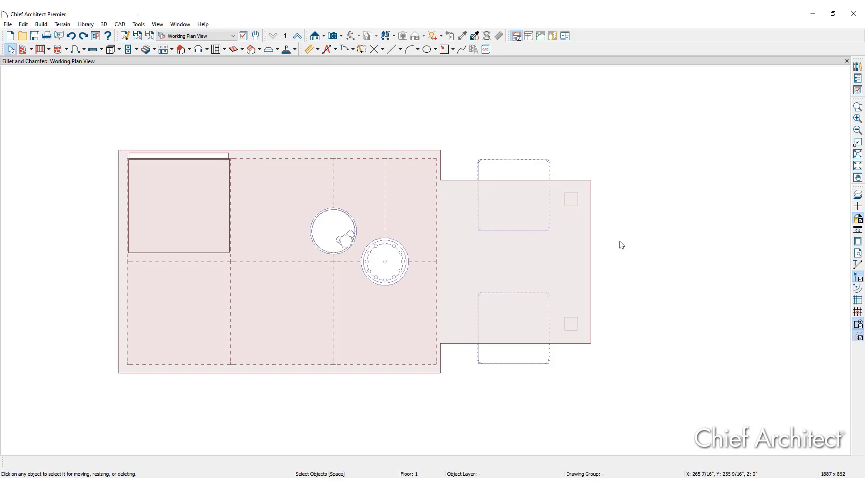
- Select the countertop and set the chamfer distance to 2 inches
{"action": "left_click", "coordinate": [591, 251]}
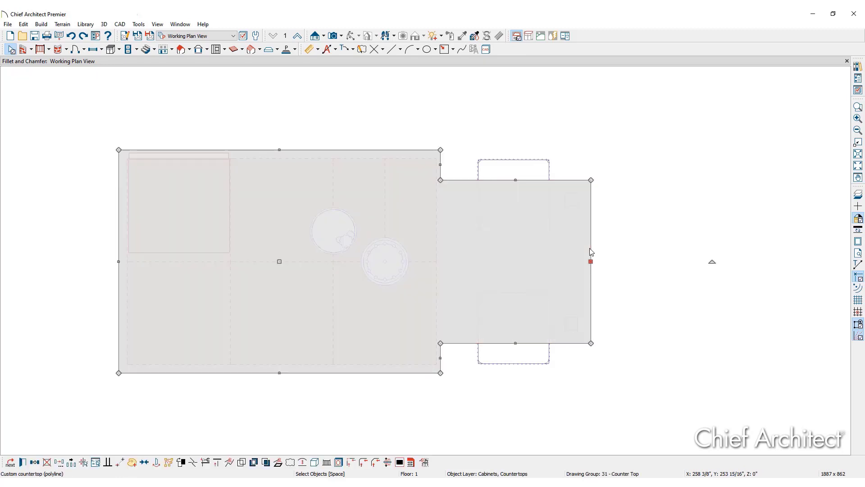
{"action": "left_click", "coordinate": [380, 465]}
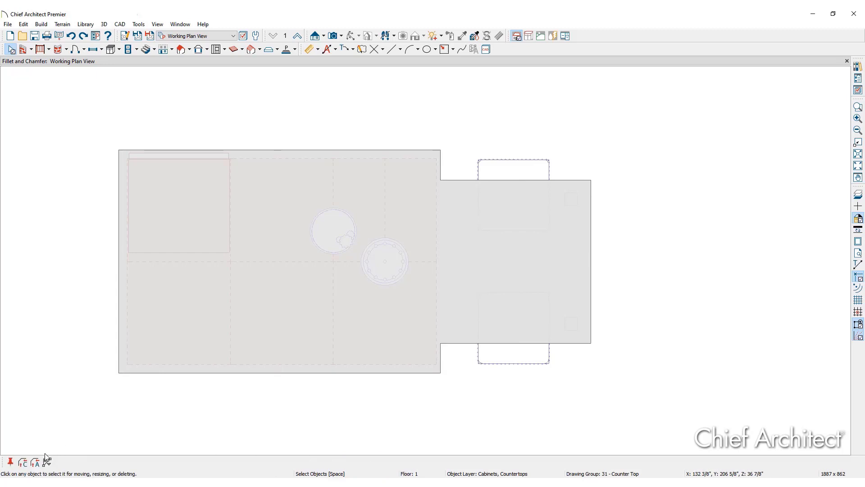
{"action": "left_click", "coordinate": [23, 463]}
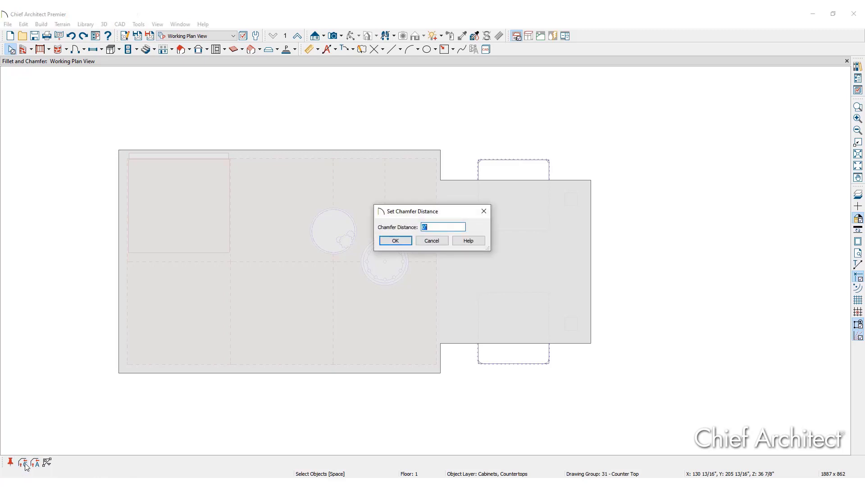
{"action": "type", "text": "2"}
{"action": "key", "text": "Tab"}
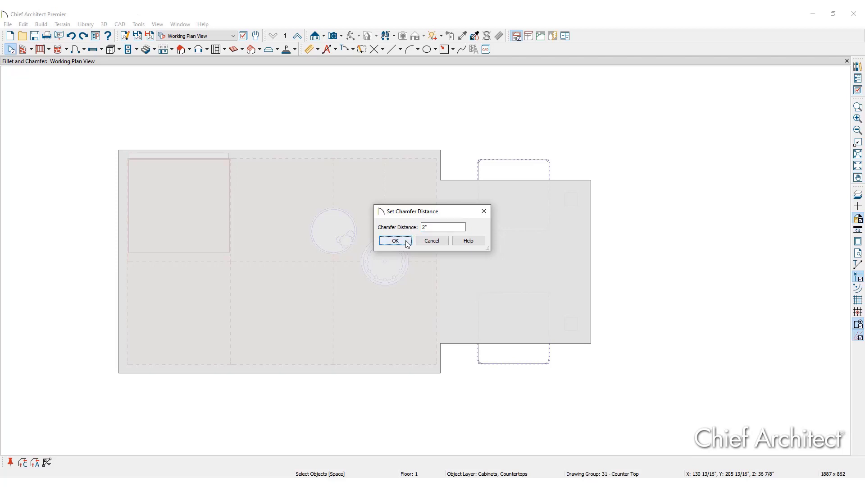
{"action": "left_click", "coordinate": [395, 241]}
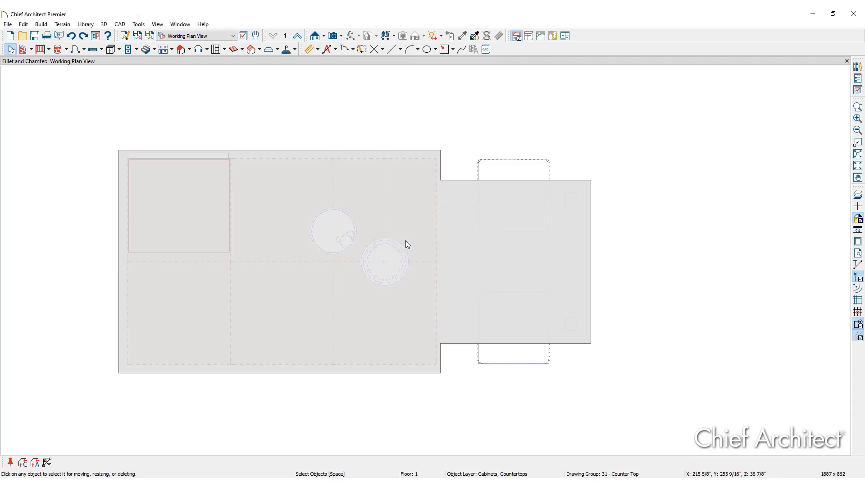
- Chamfer the extension's lower-right corner and reselect the countertop
{"action": "left_click", "coordinate": [566, 345]}
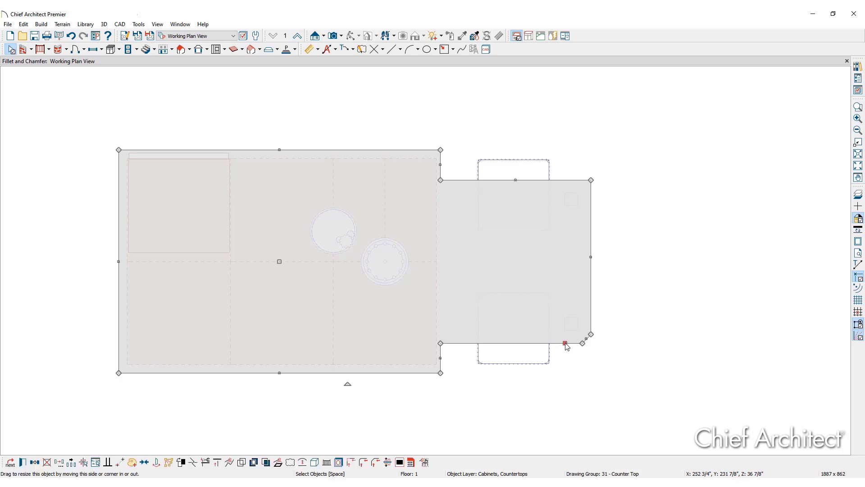
{"action": "left_click", "coordinate": [567, 348]}
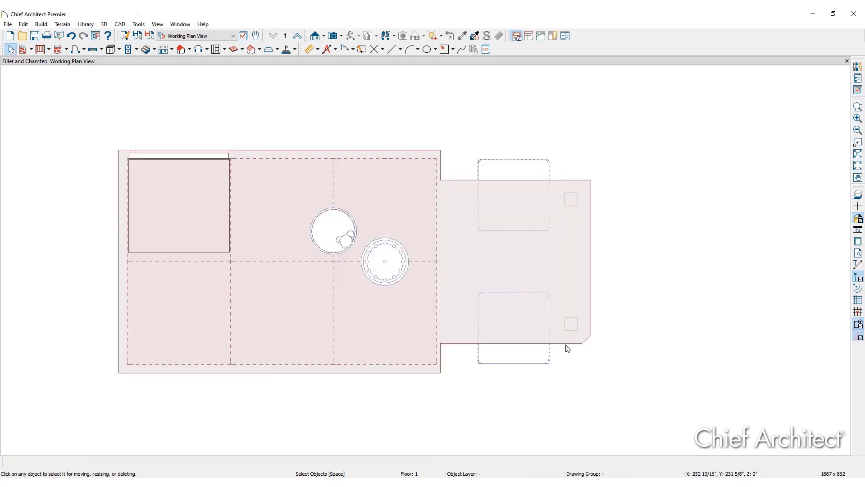
{"action": "left_click", "coordinate": [569, 346]}
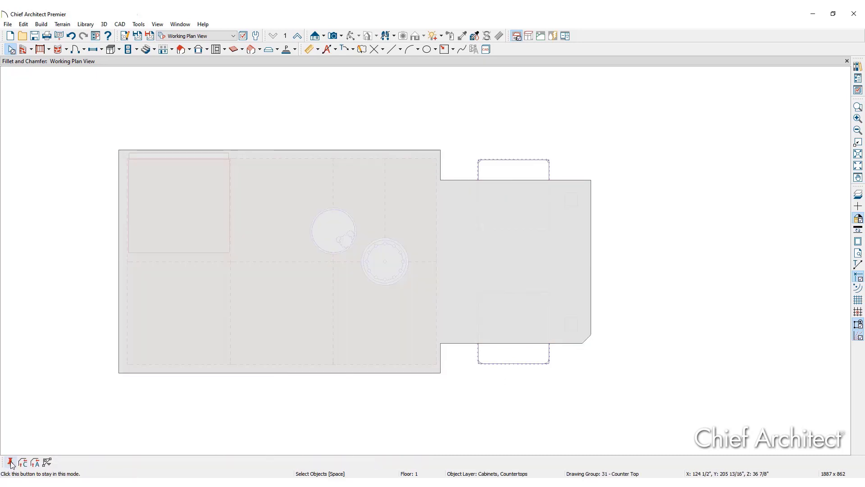
- In pinned Chamfer mode, angle the lower inside corner and the left section's four corners
{"action": "left_click", "coordinate": [10, 462]}
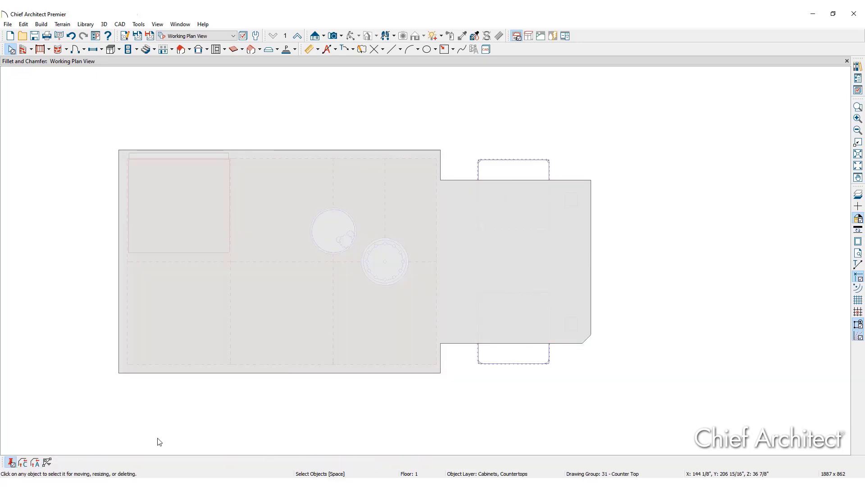
{"action": "left_click", "coordinate": [442, 360]}
{"action": "left_click", "coordinate": [430, 374]}
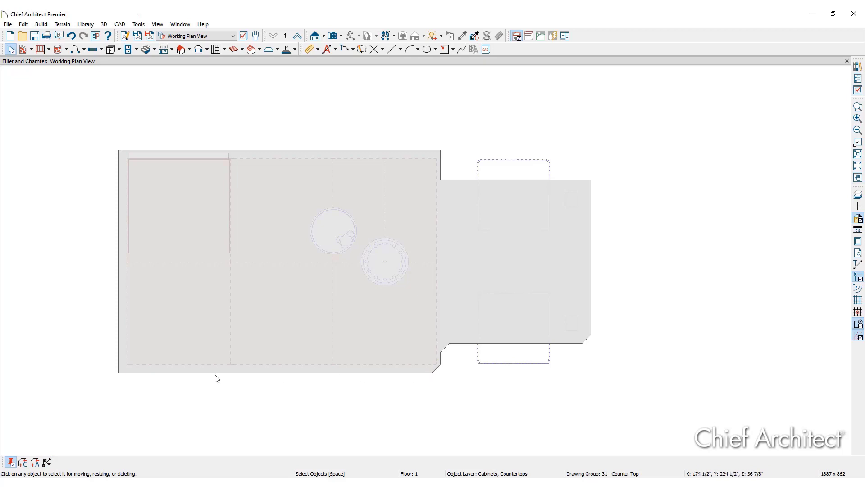
{"action": "left_click", "coordinate": [120, 369]}
{"action": "left_click", "coordinate": [145, 150]}
{"action": "left_click", "coordinate": [441, 163]}
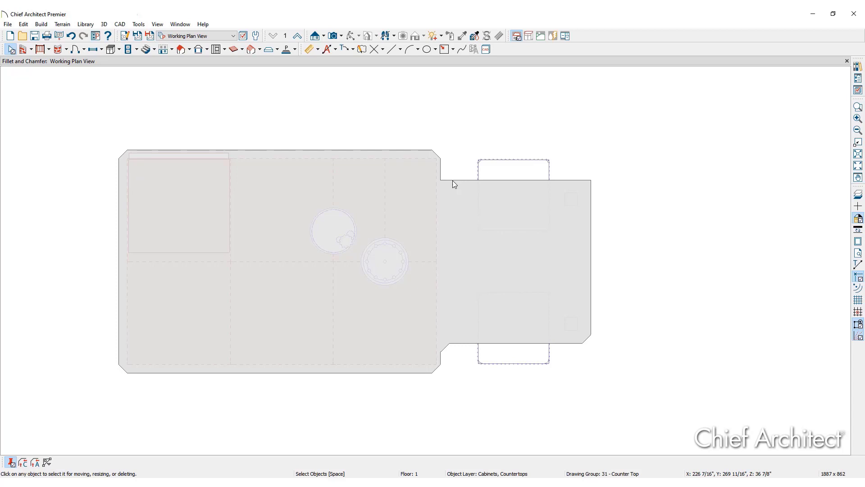
- Restore square corners, then chamfer every countertop corner at once with Chamfer All Corners
{"action": "left_click", "coordinate": [591, 189]}
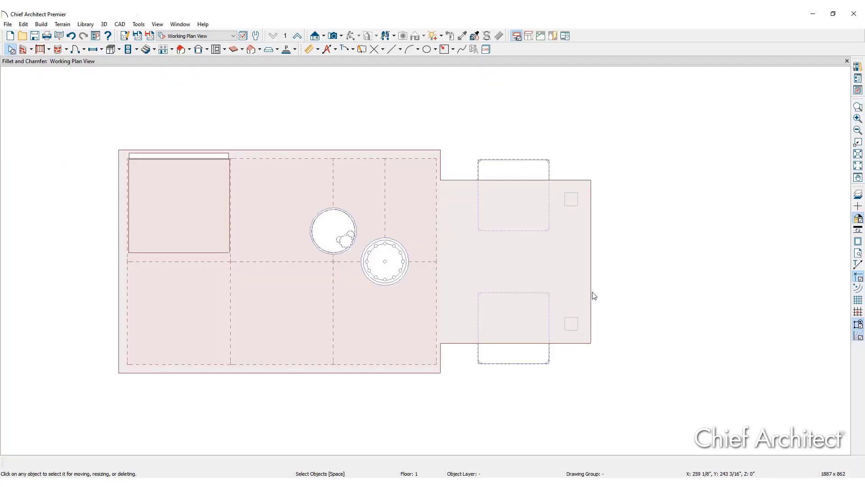
{"action": "left_click", "coordinate": [590, 288]}
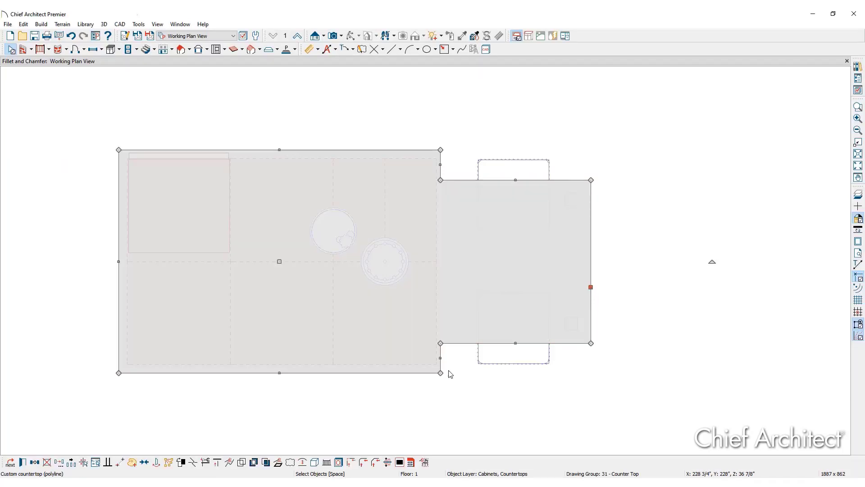
{"action": "left_click", "coordinate": [374, 465]}
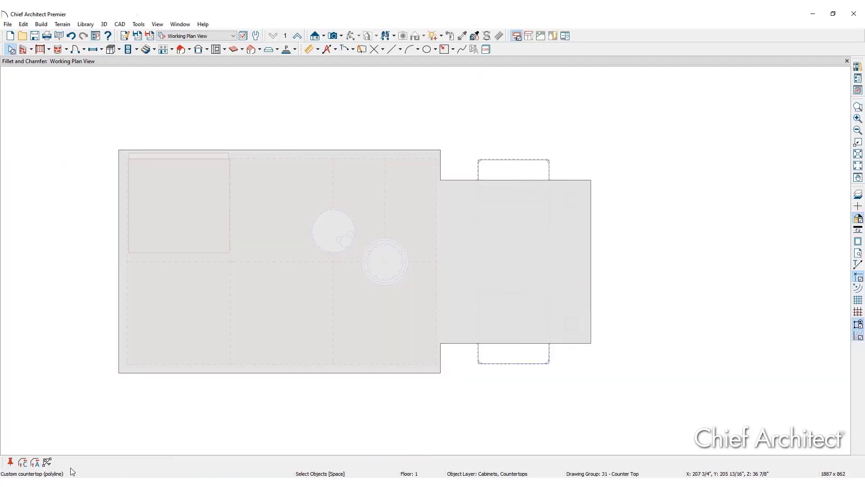
{"action": "left_click", "coordinate": [36, 464]}
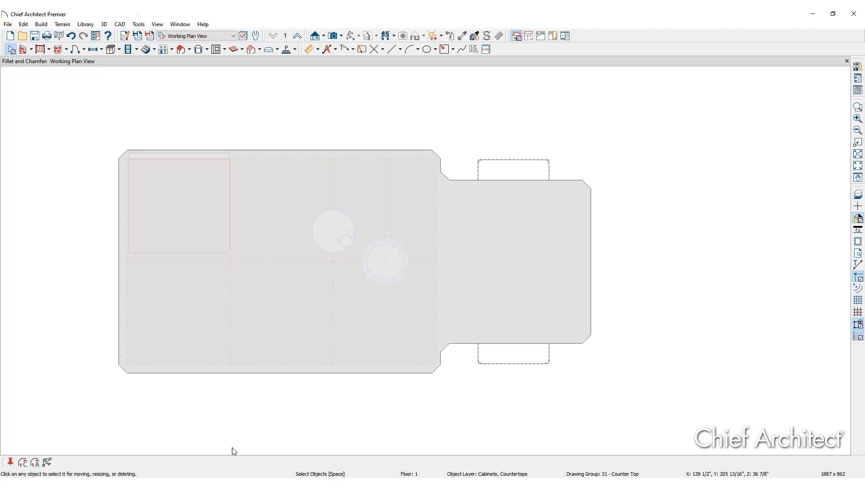
- Select the countertop and change the chamfer distance to 1
{"action": "left_click", "coordinate": [588, 335]}
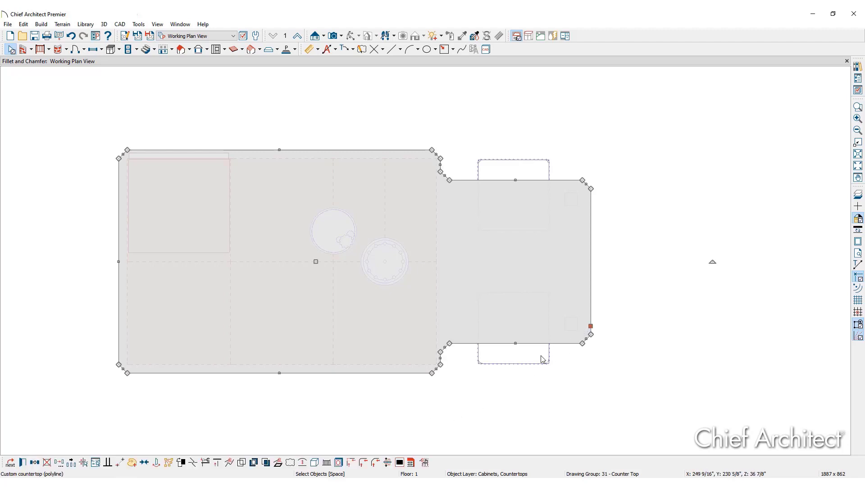
{"action": "left_click", "coordinate": [376, 462]}
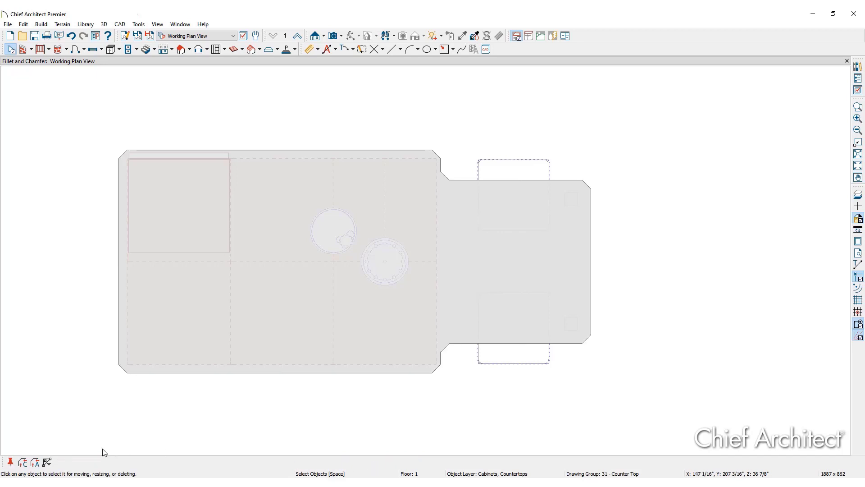
{"action": "left_click", "coordinate": [23, 463]}
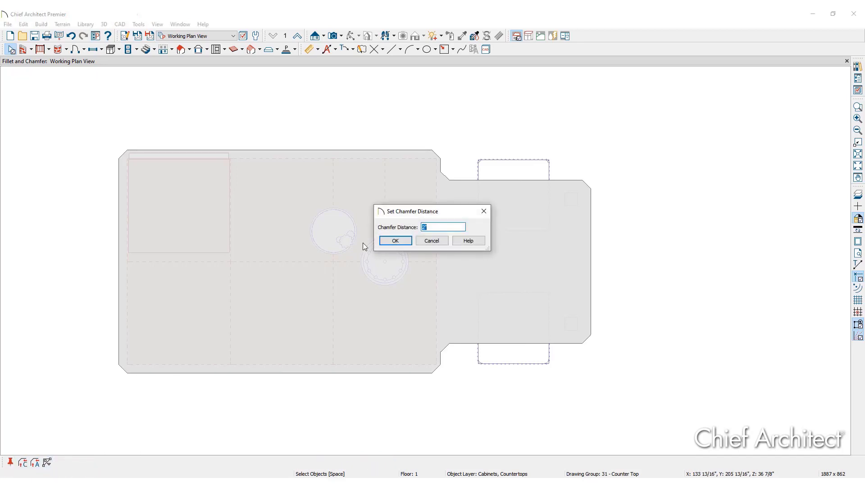
{"action": "type", "text": "1"}
{"action": "left_click", "coordinate": [407, 239]}
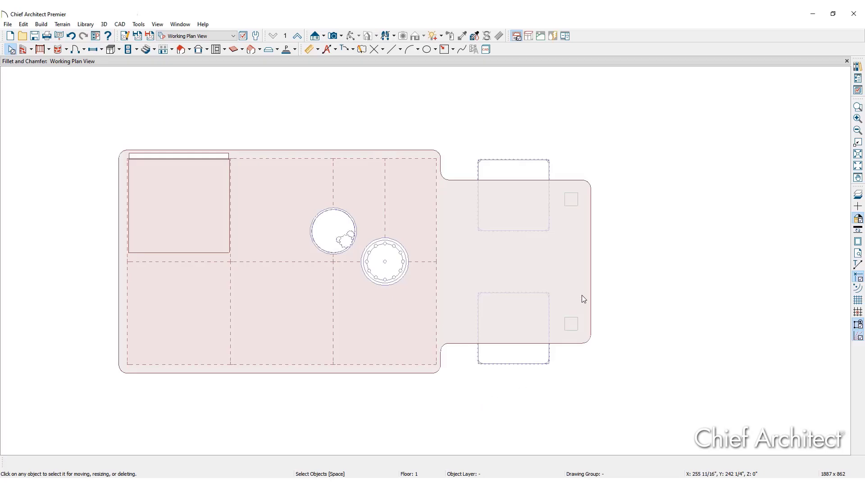
- Join the lower-right corner's two edges with Extend/Trim and Join, accepting the arc-removal warning
{"action": "left_click", "coordinate": [591, 285]}
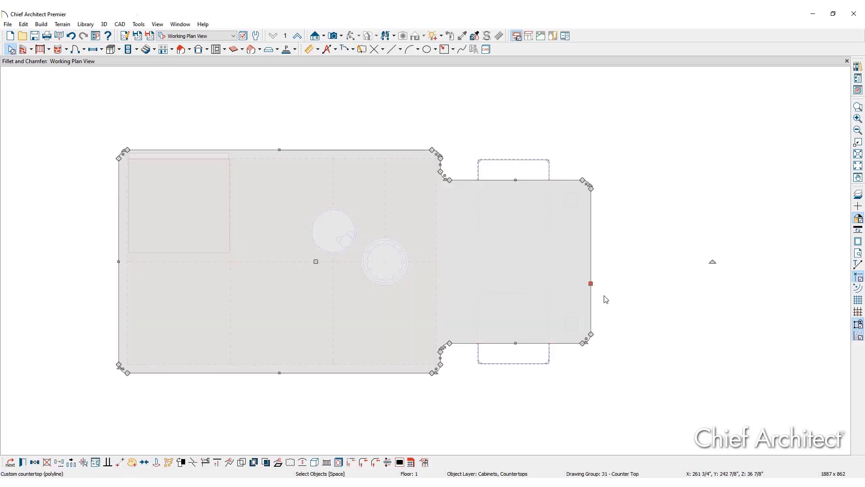
{"action": "left_click", "coordinate": [352, 465]}
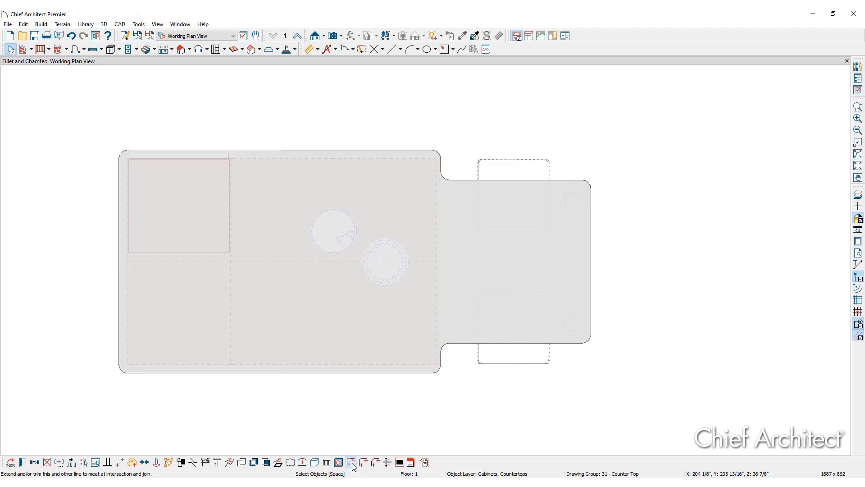
{"action": "left_click", "coordinate": [554, 345]}
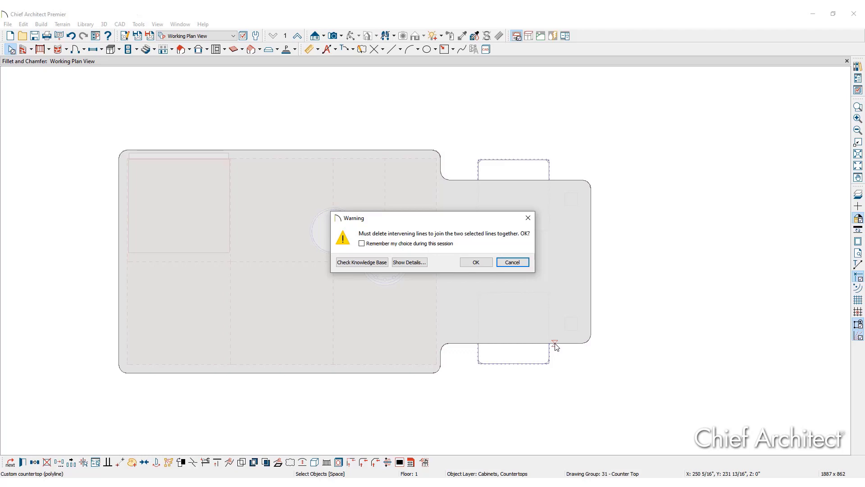
{"action": "left_click", "coordinate": [485, 263]}
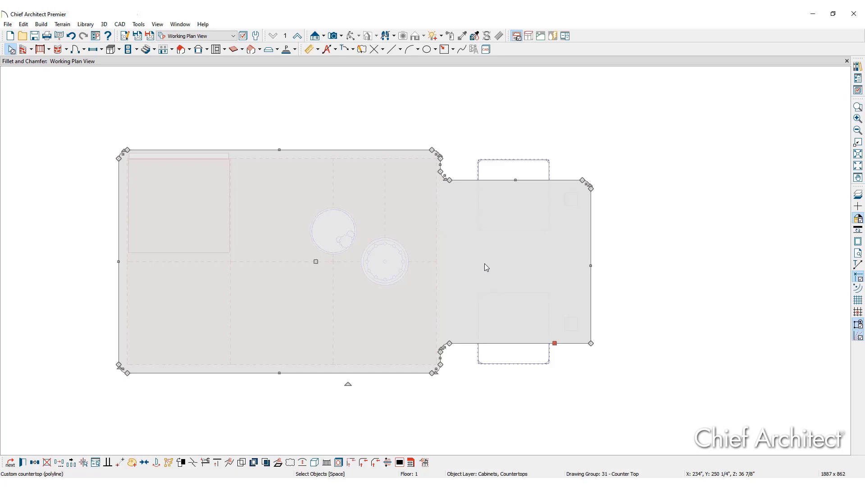
{"action": "left_click", "coordinate": [611, 313]}
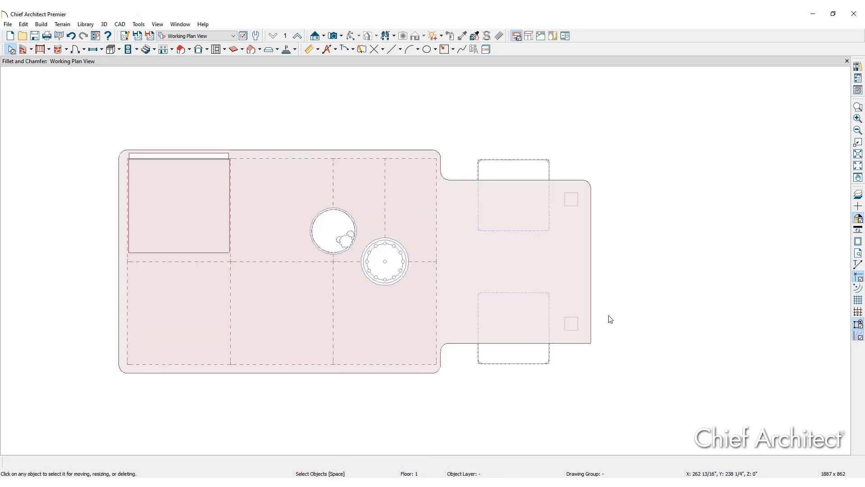